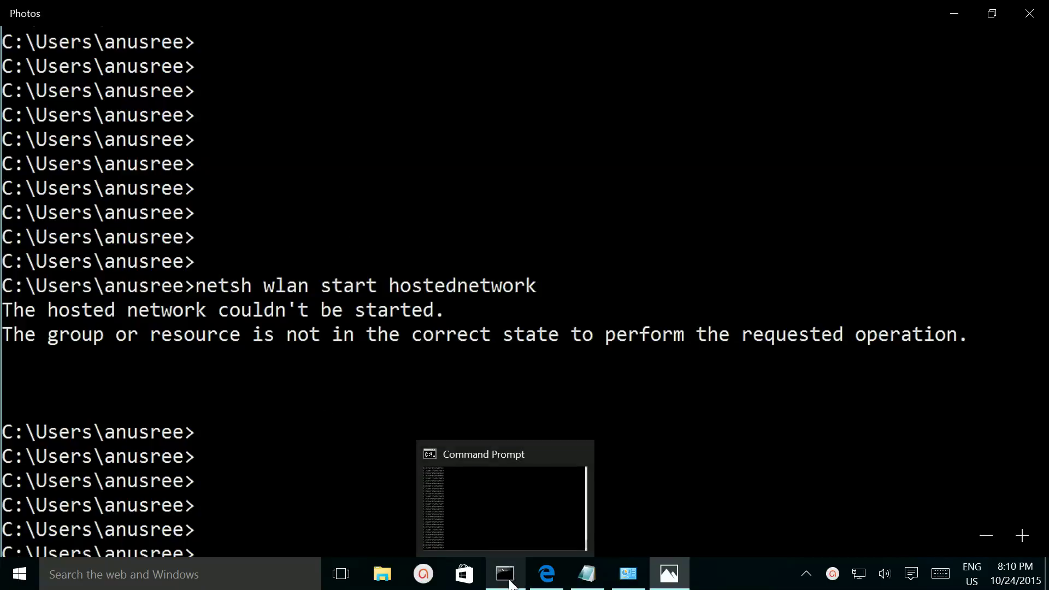
Run netsh wlan start hostednetwork; the console reports the hosted network started.
{"action": "left_click", "coordinate": [503, 537]}
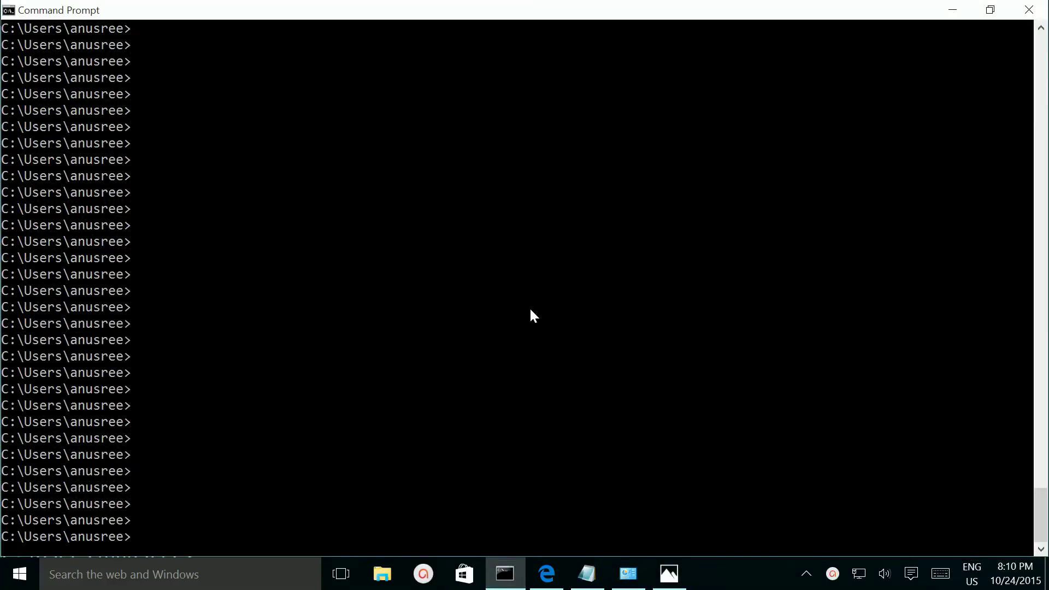
{"action": "type", "text": "netsh wlan start hostednetwork"}
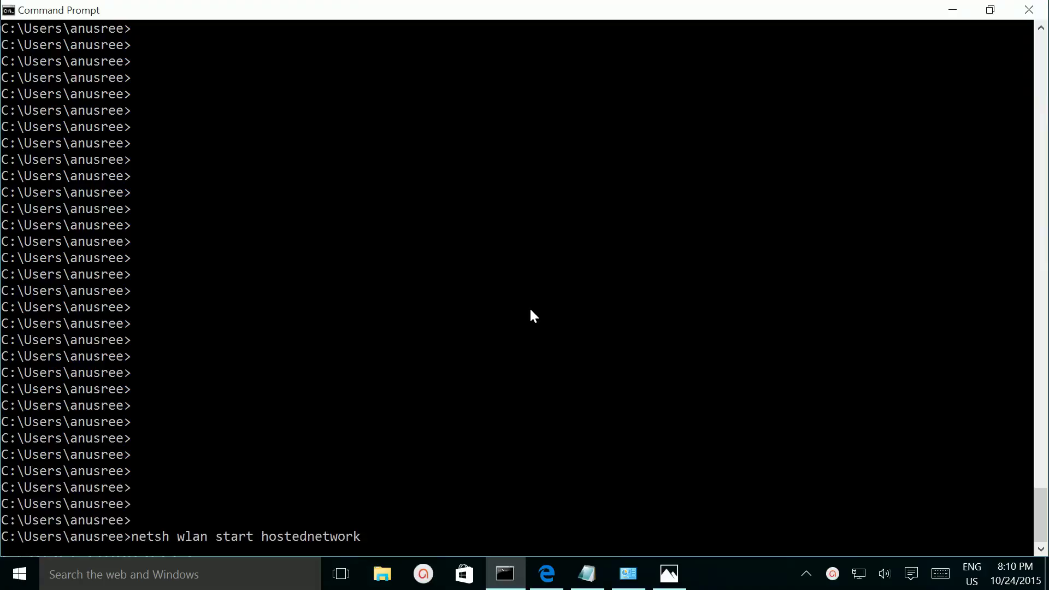
{"action": "key", "text": "Return"}
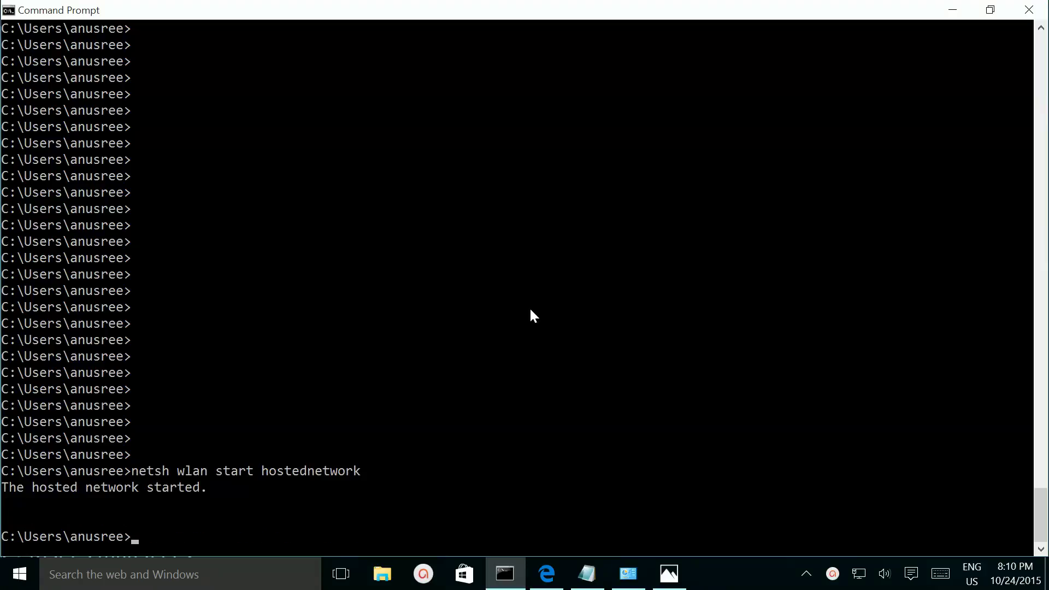
{"action": "key", "text": "Return"}
{"action": "key", "text": "Return"}
{"action": "key", "text": "Return"}
{"action": "key", "text": "Return"}
{"action": "key", "text": "Return"}
{"action": "key", "text": "Return"}
{"action": "key", "text": "Return"}
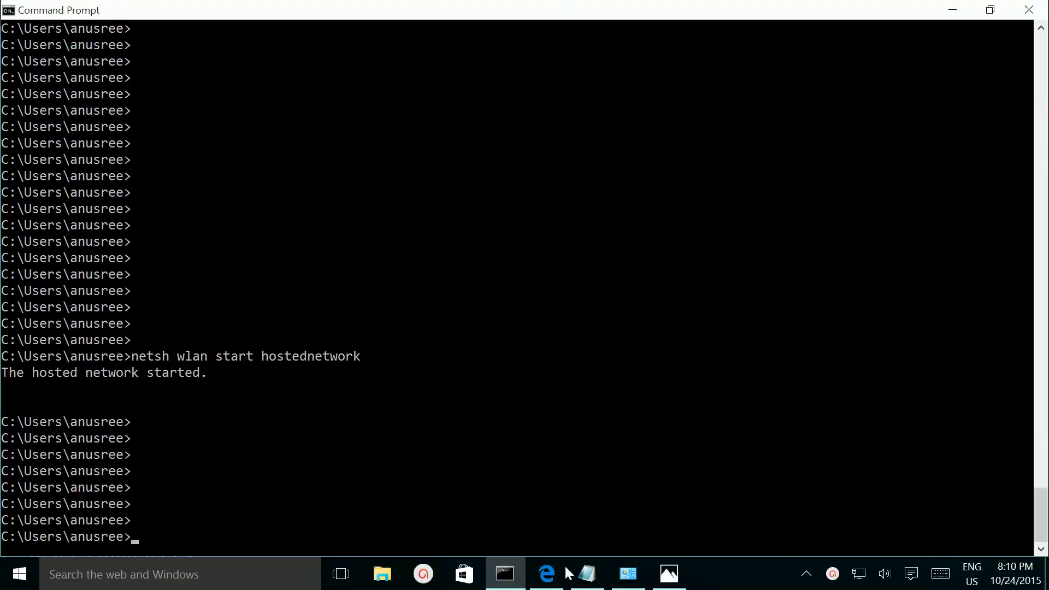
Disable Local Area Connection* 14 from its context menu in Network Connections.
{"action": "left_click", "coordinate": [627, 574]}
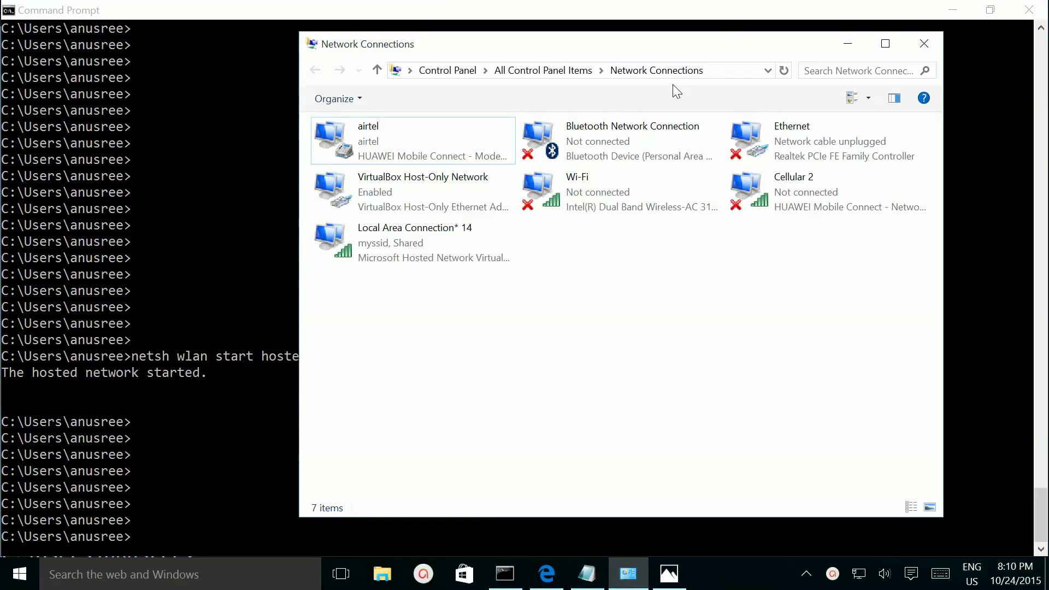
{"action": "right_click", "coordinate": [404, 244]}
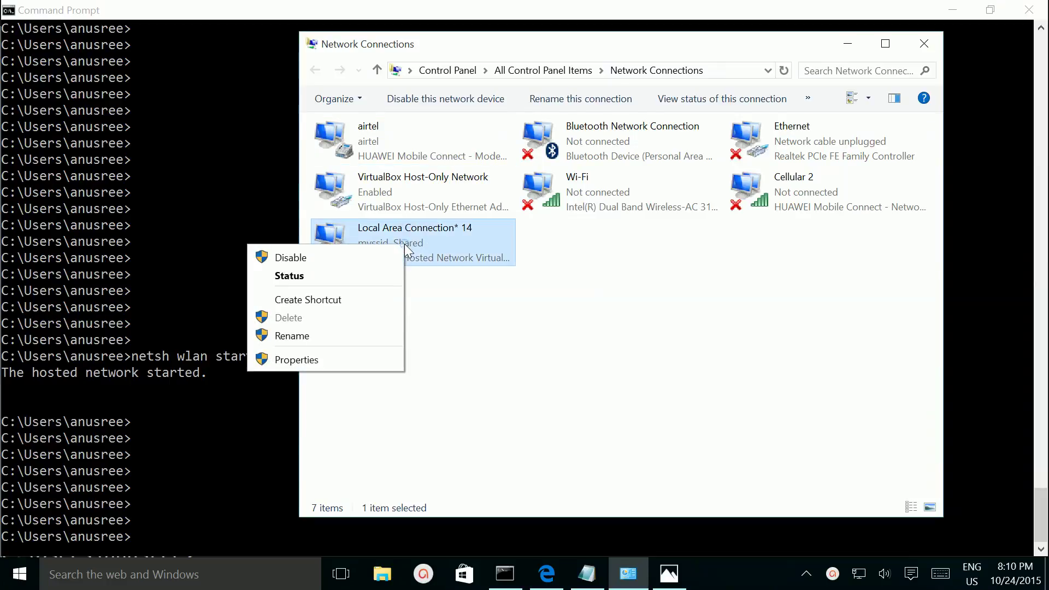
{"action": "left_click", "coordinate": [326, 259]}
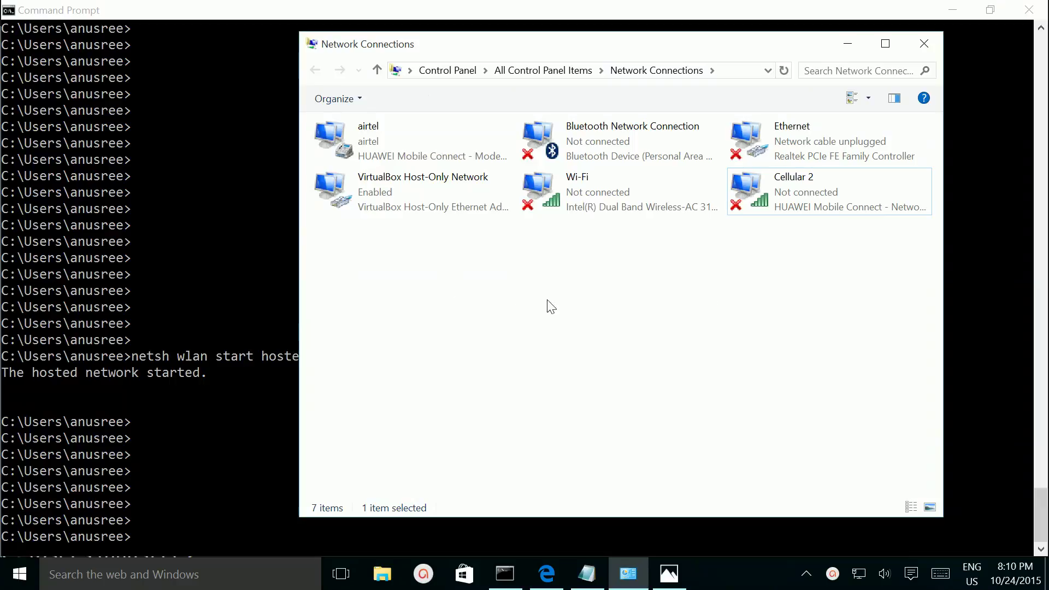
Rerun netsh wlan start hostednetwork; it fails with resource not in the correct state.
{"action": "left_click", "coordinate": [143, 458]}
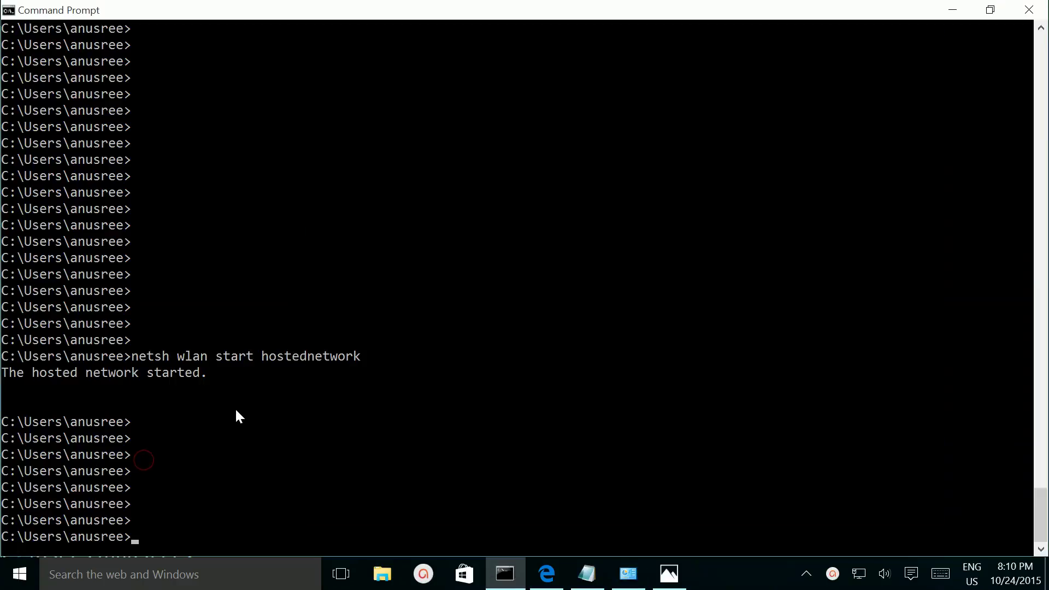
{"action": "key", "text": "Up"}
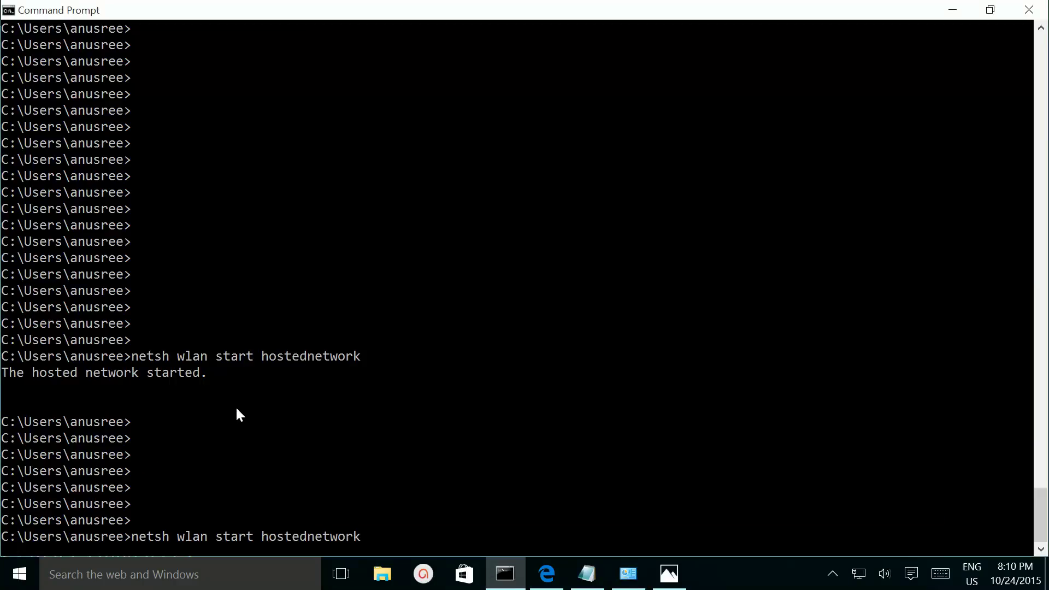
{"action": "key", "text": "Return"}
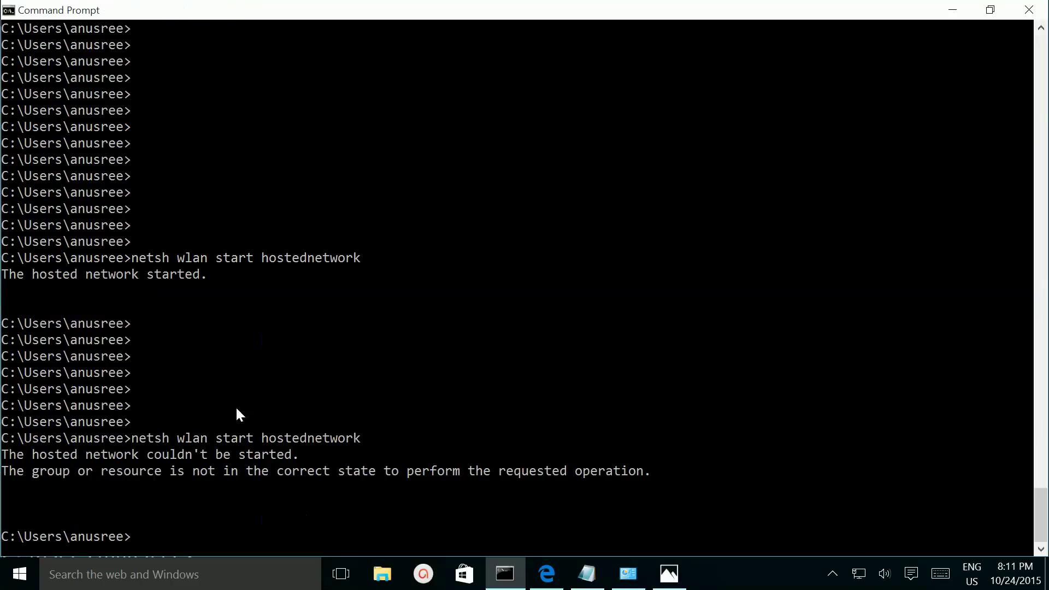
{"action": "key", "text": "Return"}
{"action": "key", "text": "Return"}
{"action": "key", "text": "Return"}
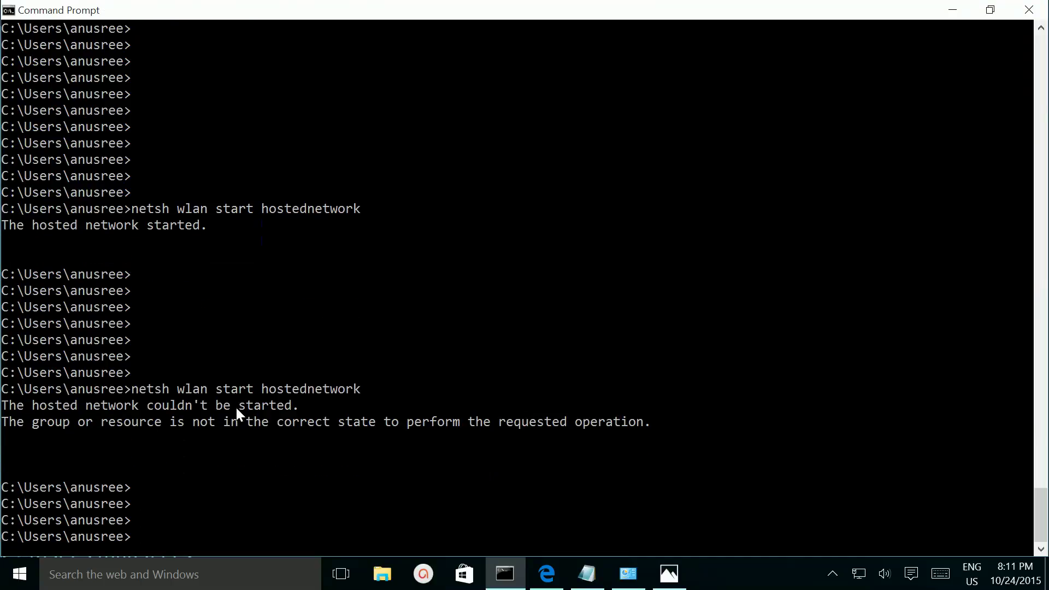
{"action": "key", "text": "Return"}
{"action": "key", "text": "Return"}
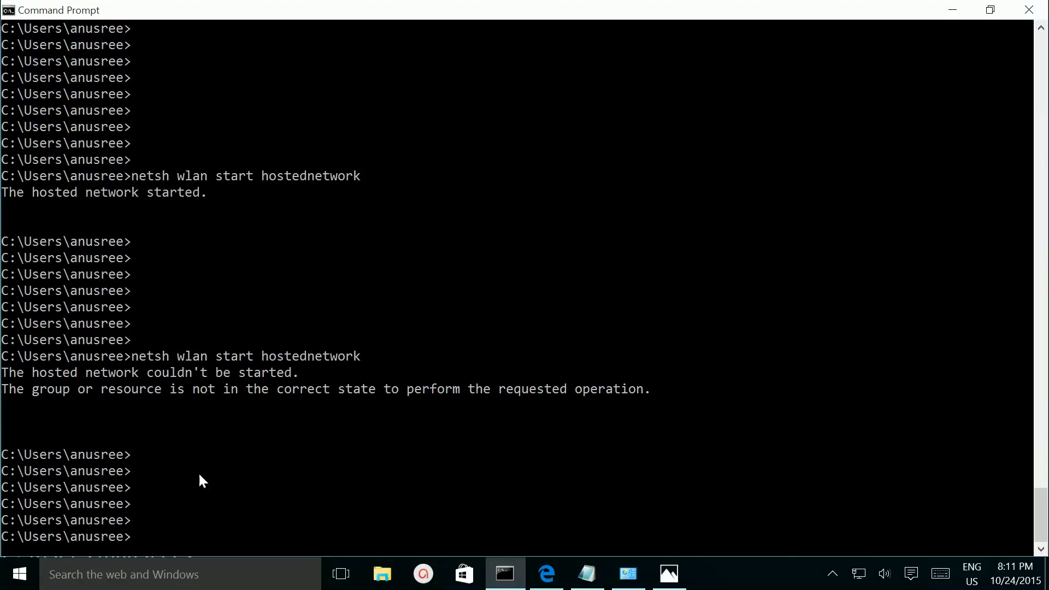
Launch Device Manager from Windows search and expand the Network adapters category.
{"action": "left_click", "coordinate": [181, 577]}
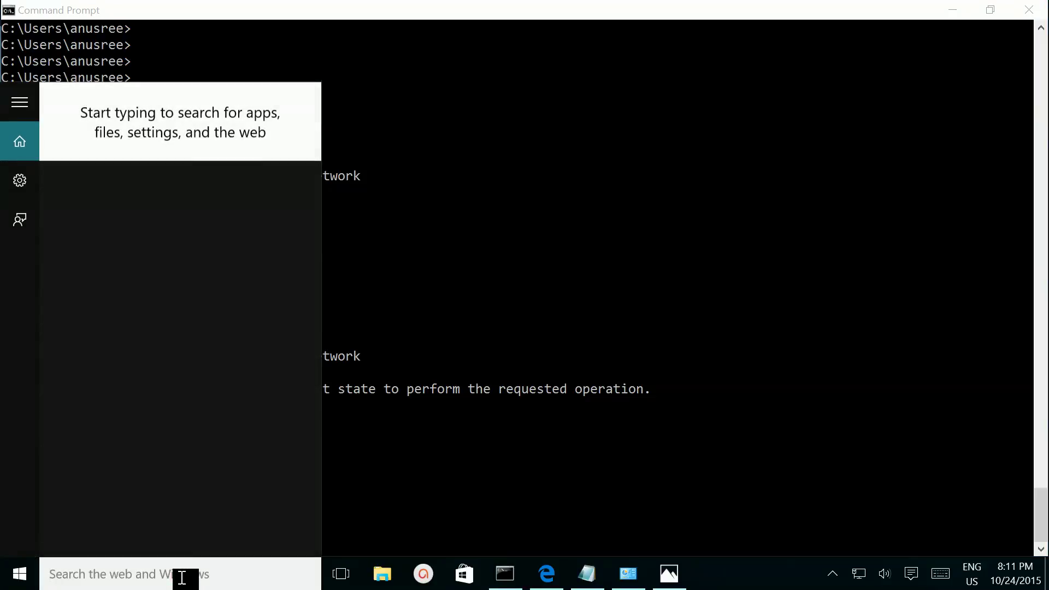
{"action": "type", "text": "device"}
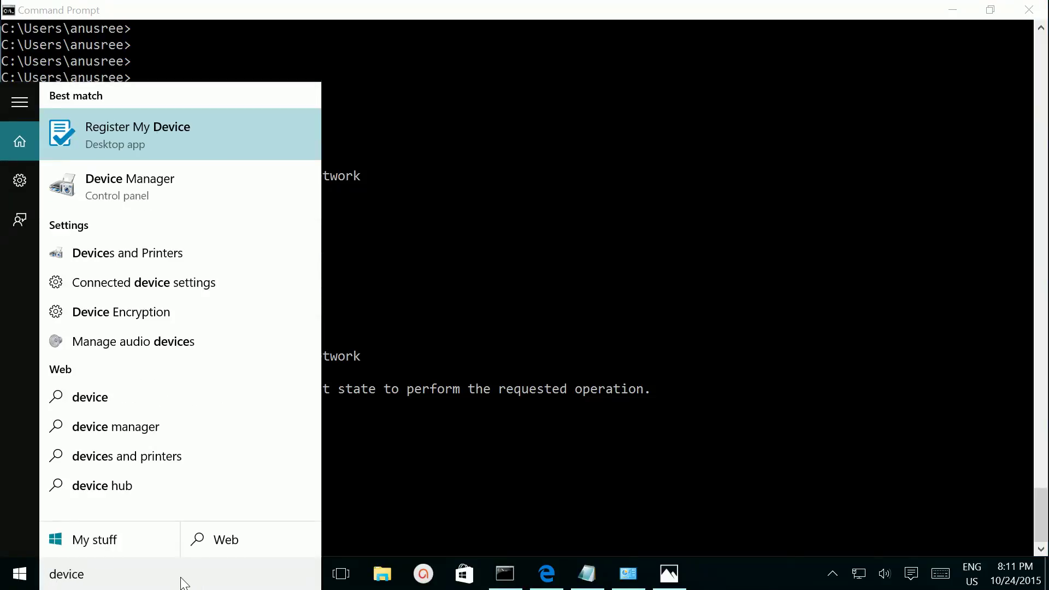
{"action": "left_click", "coordinate": [131, 193]}
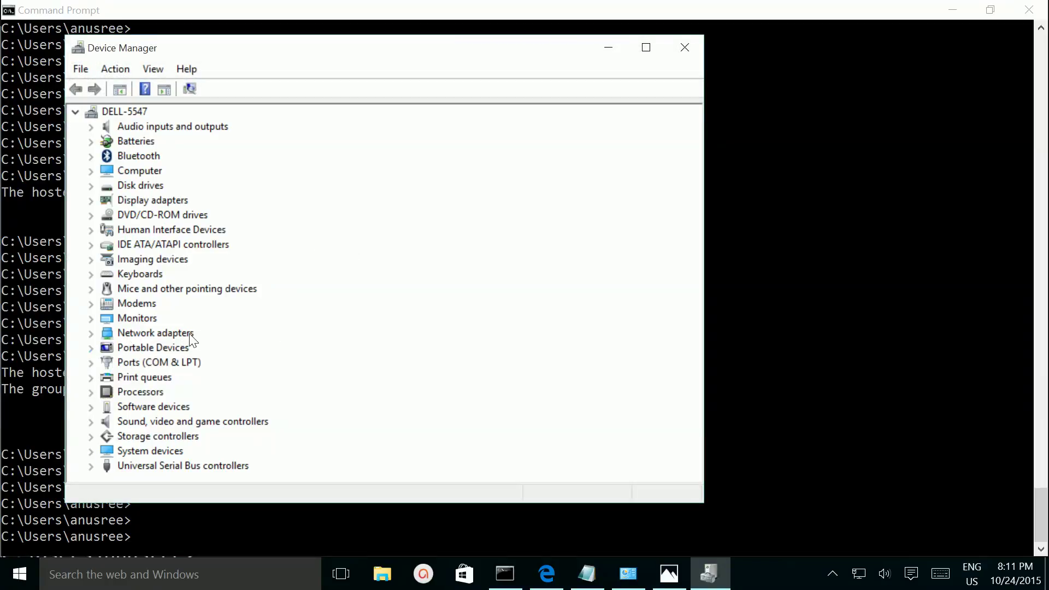
{"action": "left_click", "coordinate": [91, 334]}
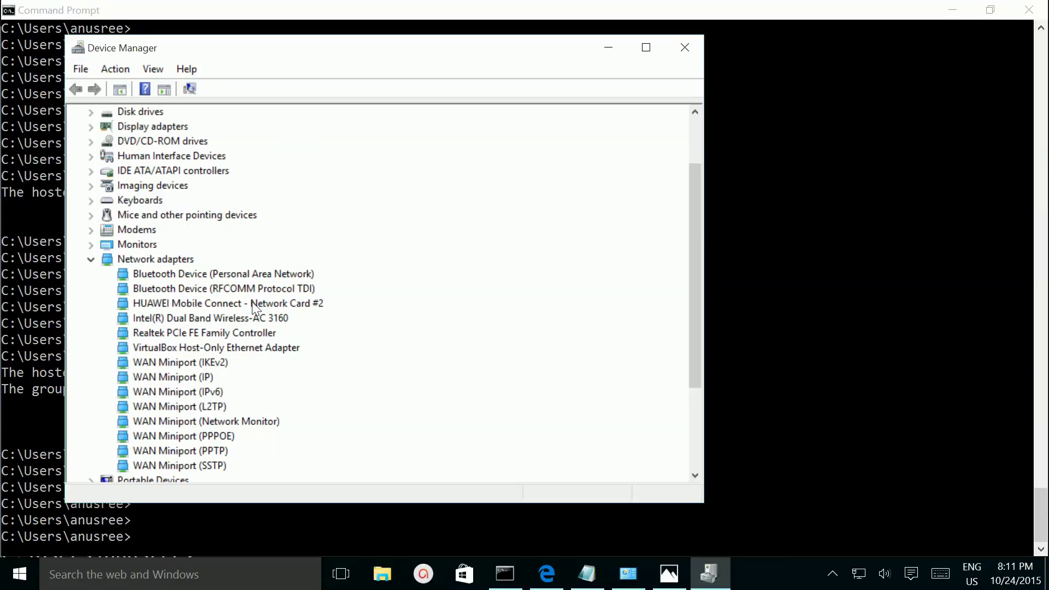
{"action": "scroll", "coordinate": [251, 301], "scroll_direction": "down", "scroll_amount": 1}
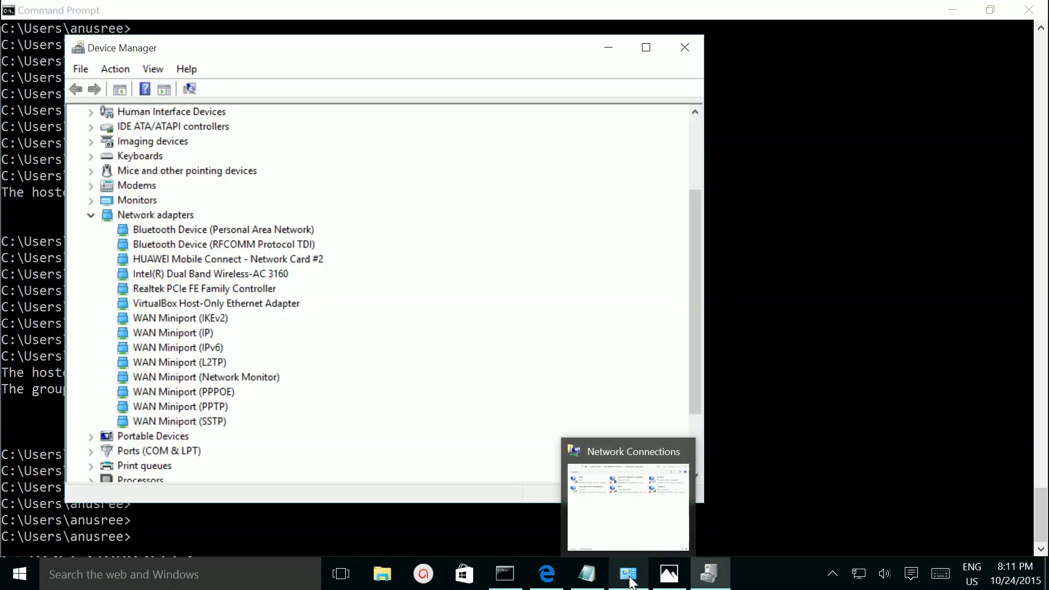
Disable the Wi-Fi connection and re-enable it in Network Connections.
{"action": "left_click", "coordinate": [628, 574]}
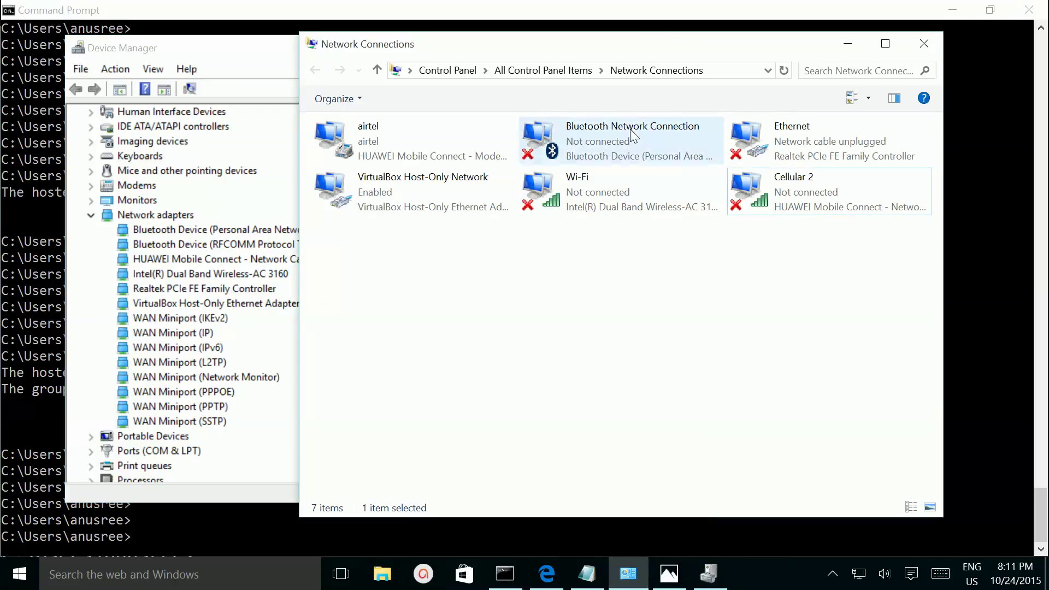
{"action": "left_click", "coordinate": [611, 193]}
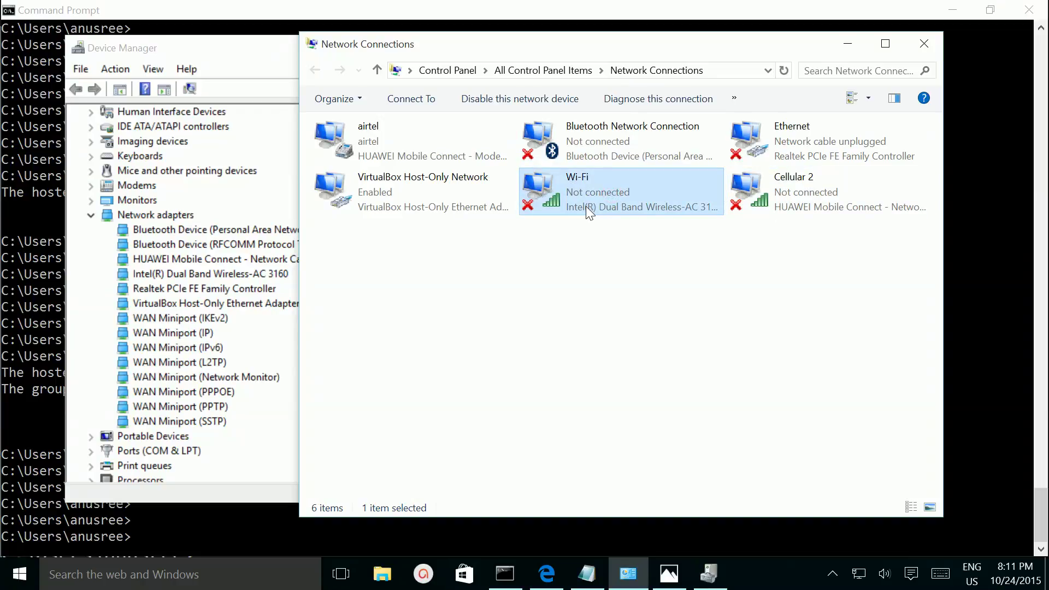
{"action": "right_click", "coordinate": [580, 189]}
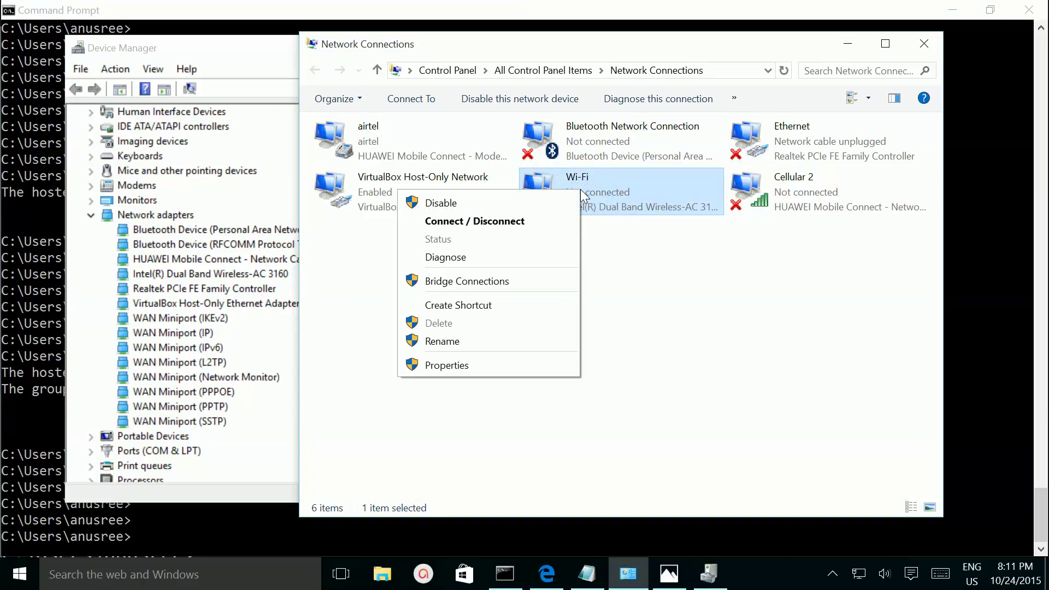
{"action": "left_click", "coordinate": [443, 206]}
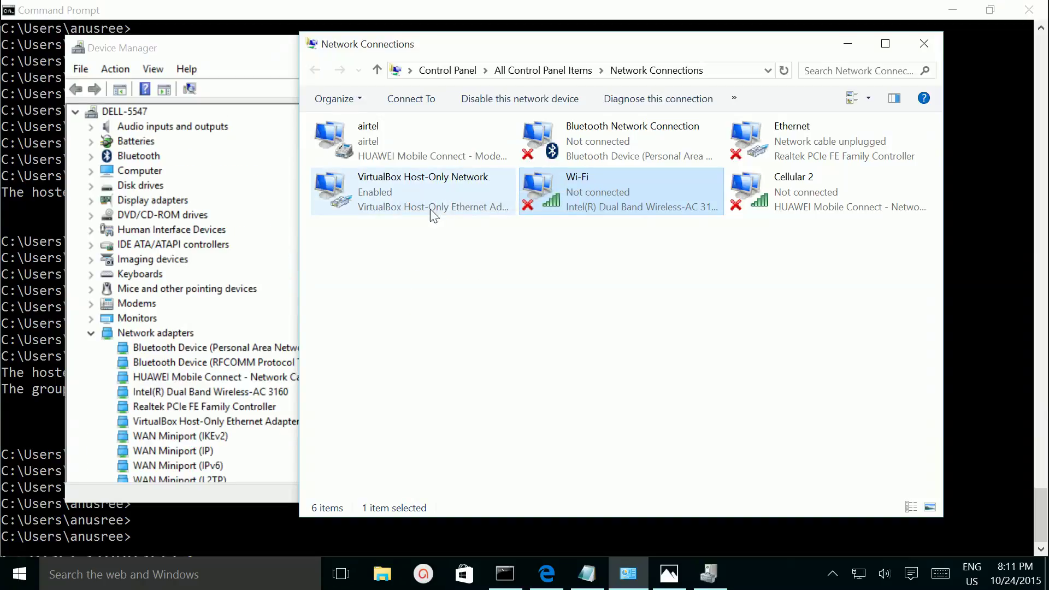
{"action": "right_click", "coordinate": [601, 193]}
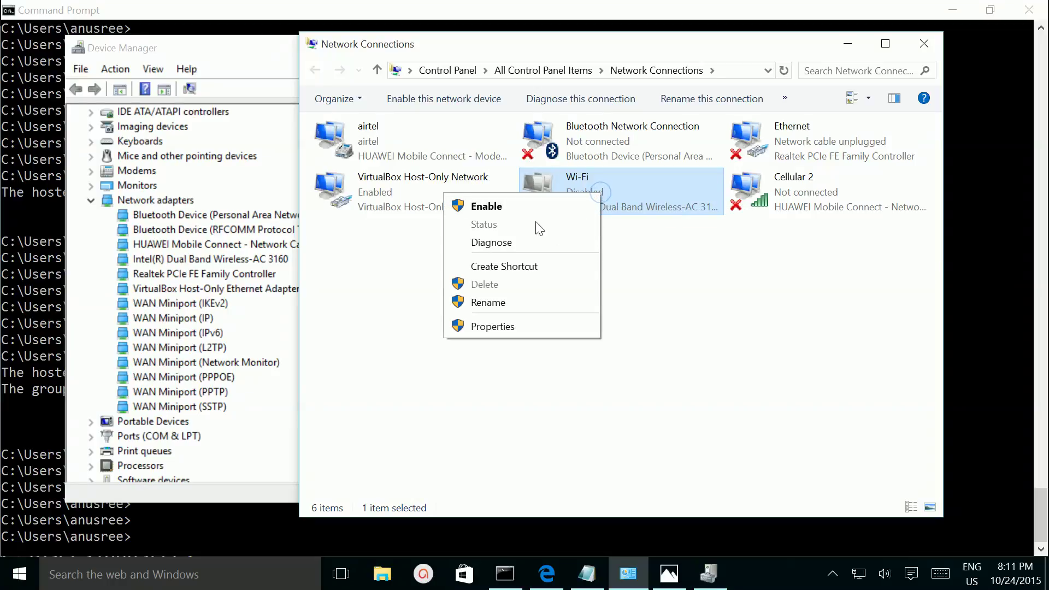
{"action": "left_click", "coordinate": [500, 210]}
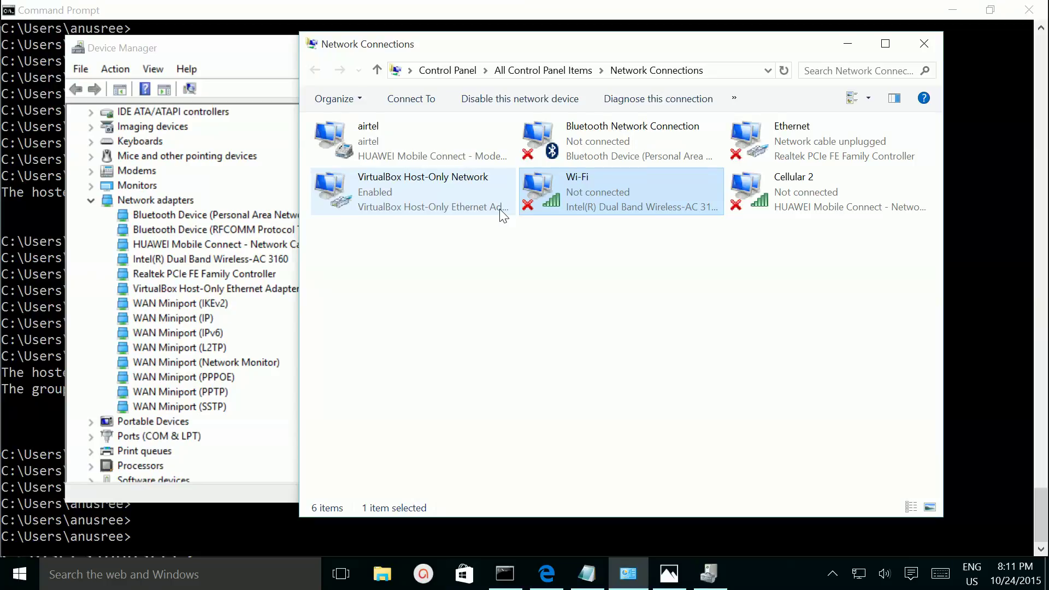
{"action": "left_click", "coordinate": [637, 278]}
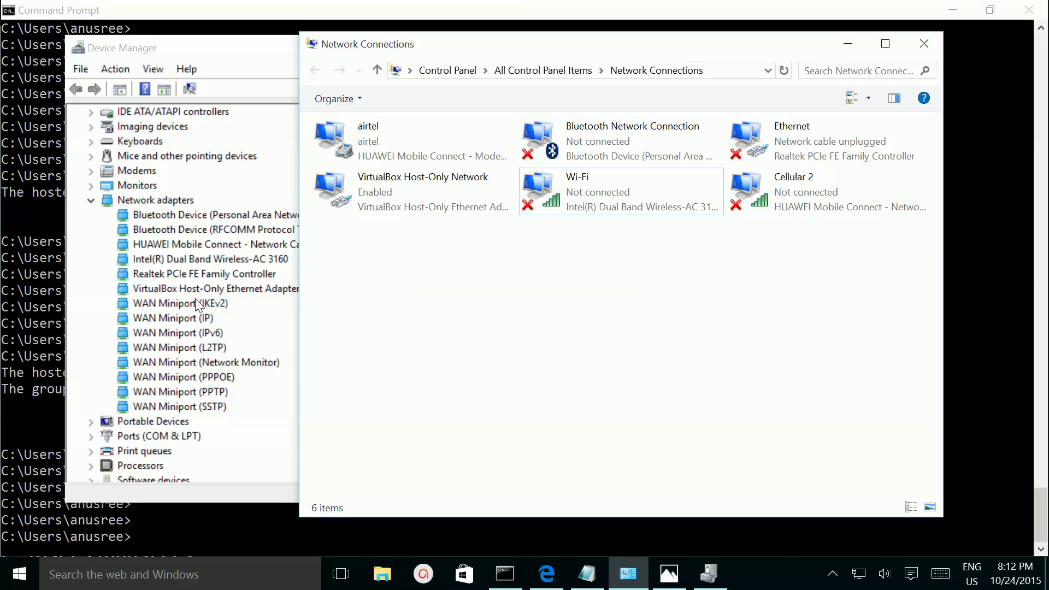
Scan Network adapters for hardware changes so the hosted network virtual adapter appears.
{"action": "left_click", "coordinate": [234, 51]}
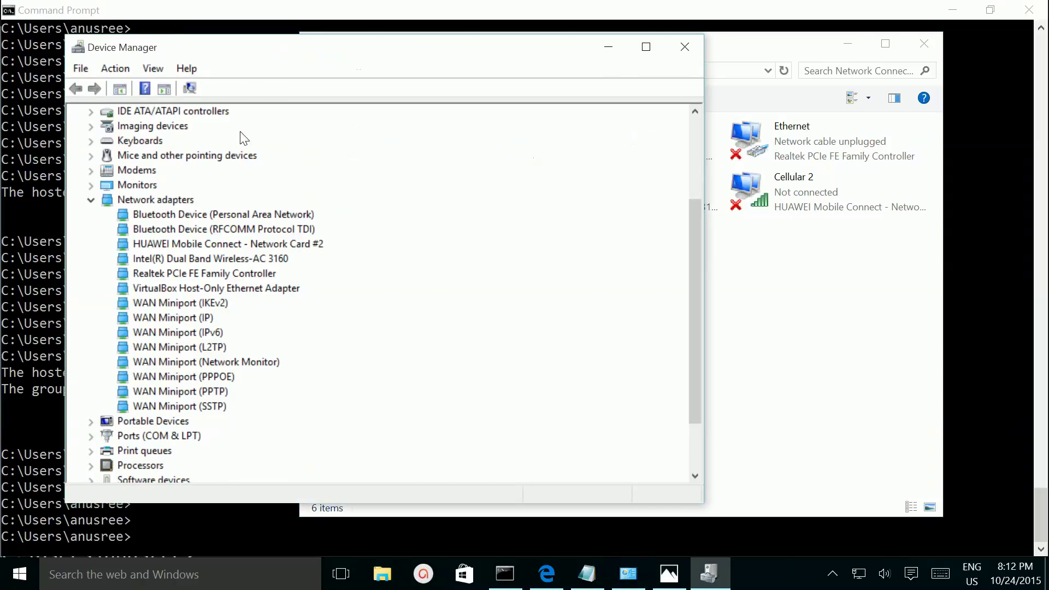
{"action": "left_click", "coordinate": [164, 202]}
{"action": "right_click", "coordinate": [164, 202]}
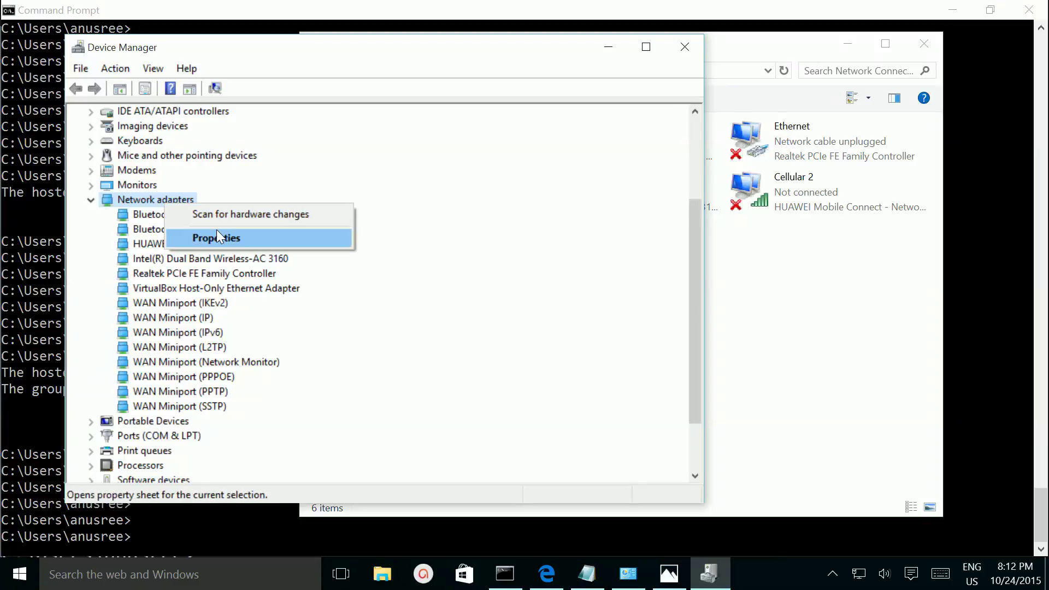
{"action": "left_click", "coordinate": [223, 214]}
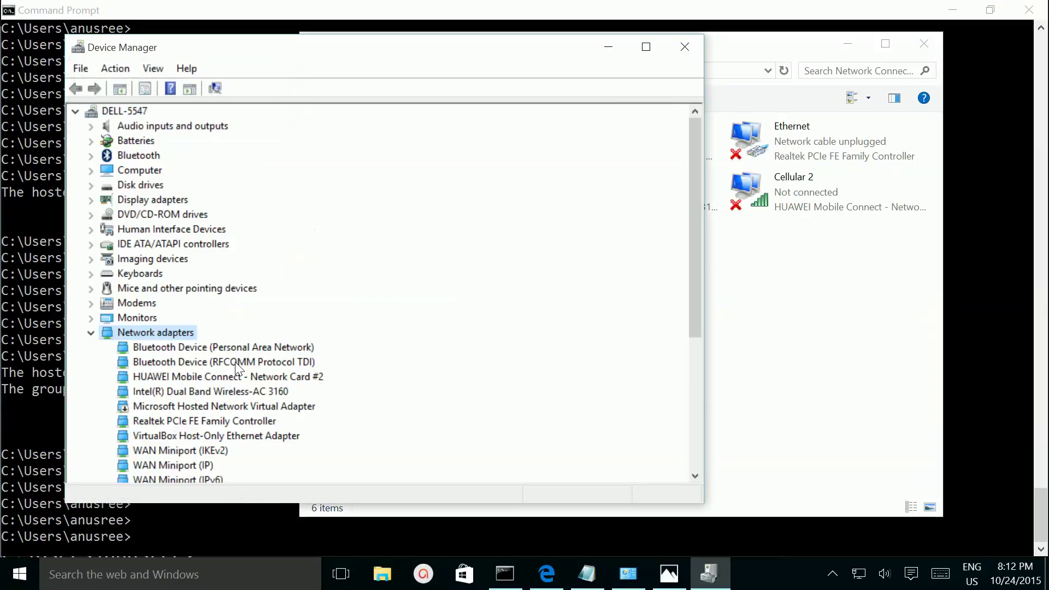
{"action": "scroll", "coordinate": [237, 372], "scroll_direction": "down", "scroll_amount": 1}
{"action": "scroll", "coordinate": [238, 372], "scroll_direction": "down", "scroll_amount": 1}
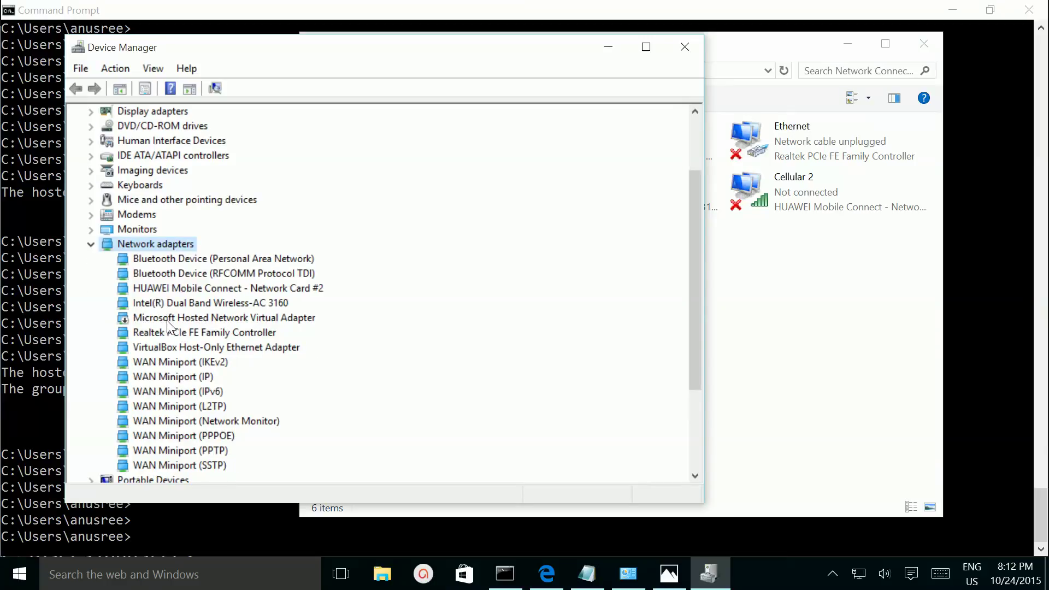
Enable the Microsoft Hosted Network Virtual Adapter and return to Network Connections.
{"action": "right_click", "coordinate": [276, 318]}
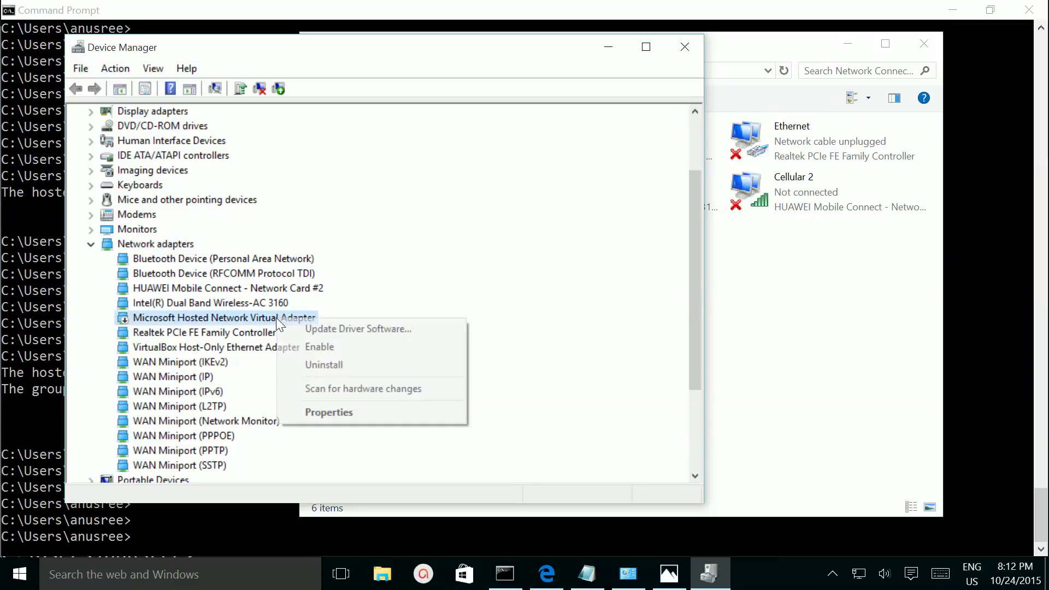
{"action": "left_click", "coordinate": [326, 347]}
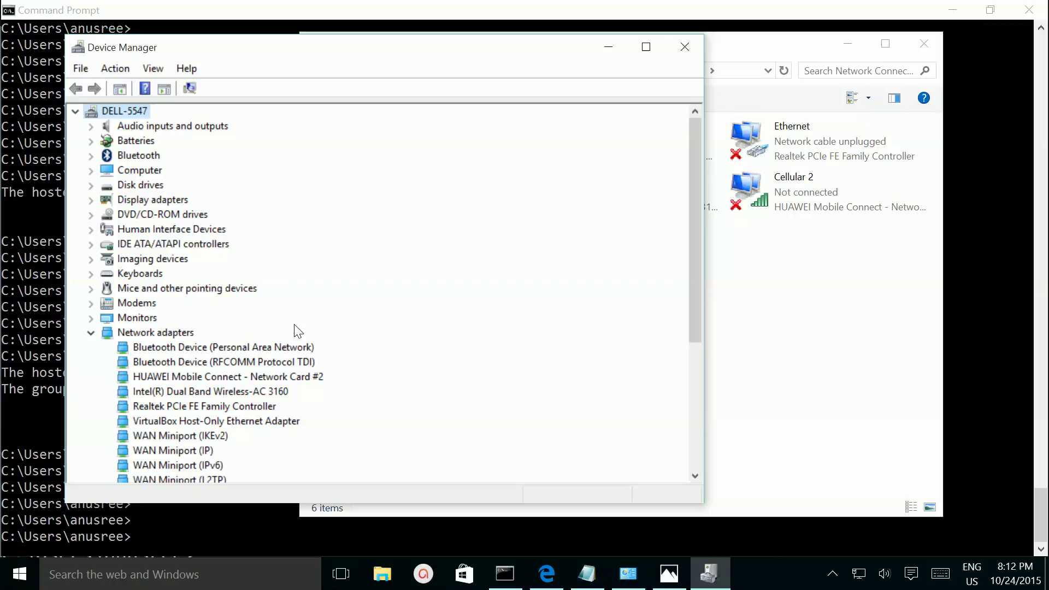
{"action": "scroll", "coordinate": [241, 369], "scroll_direction": "down", "scroll_amount": 2}
{"action": "scroll", "coordinate": [240, 369], "scroll_direction": "down", "scroll_amount": 2}
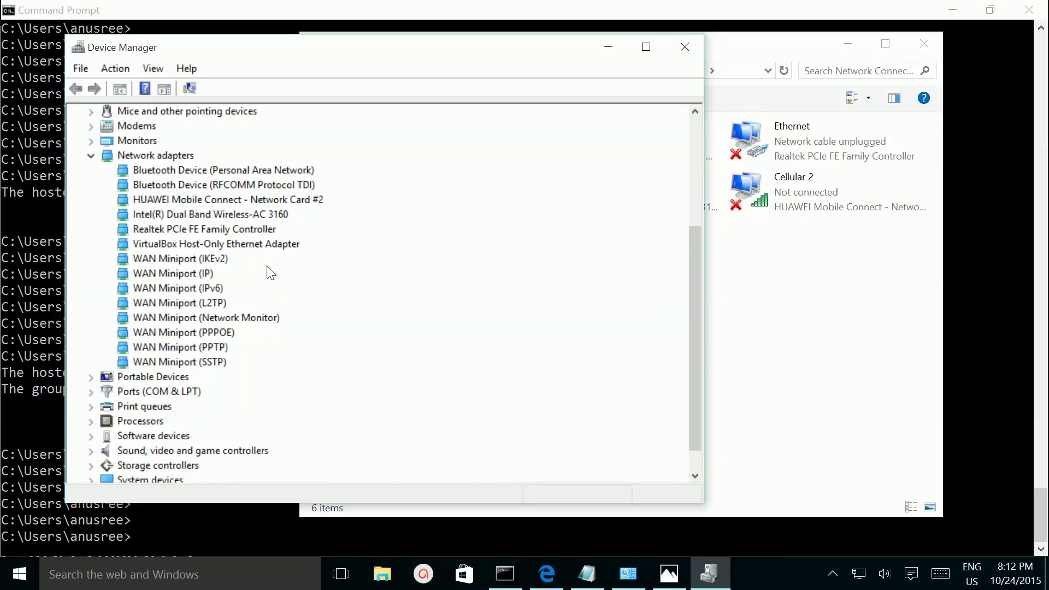
{"action": "left_click", "coordinate": [758, 363]}
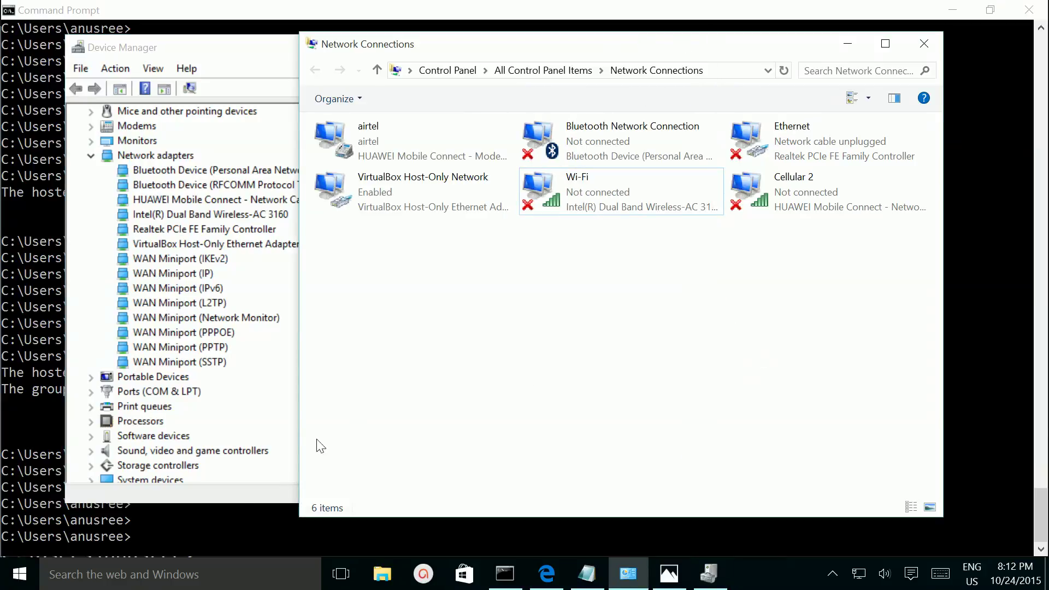
Rerun netsh wlan start hostednetwork; the hosted network now starts successfully.
{"action": "left_click", "coordinate": [222, 516]}
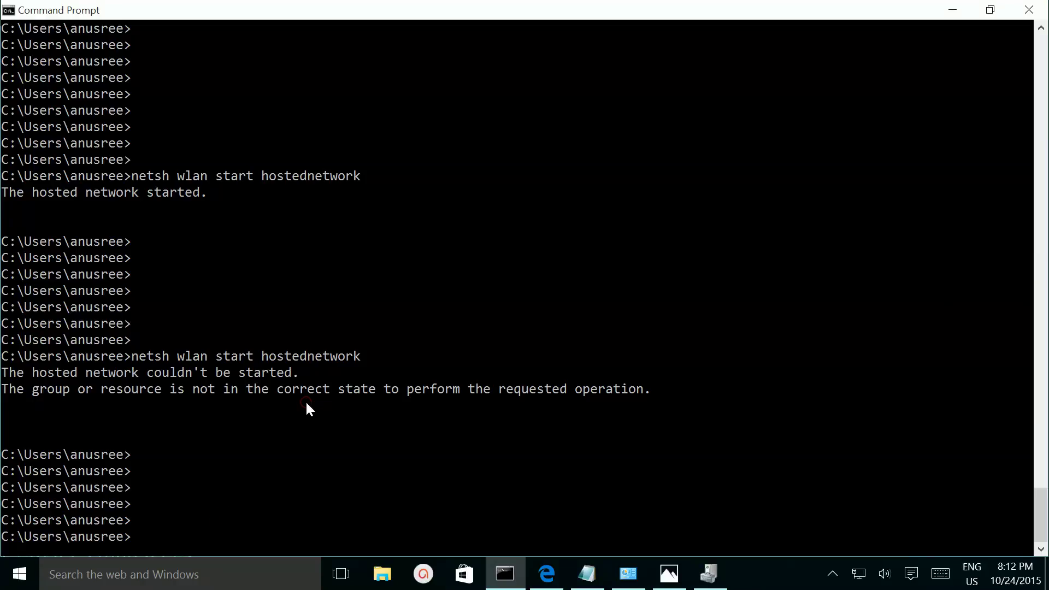
{"action": "key", "text": "Up"}
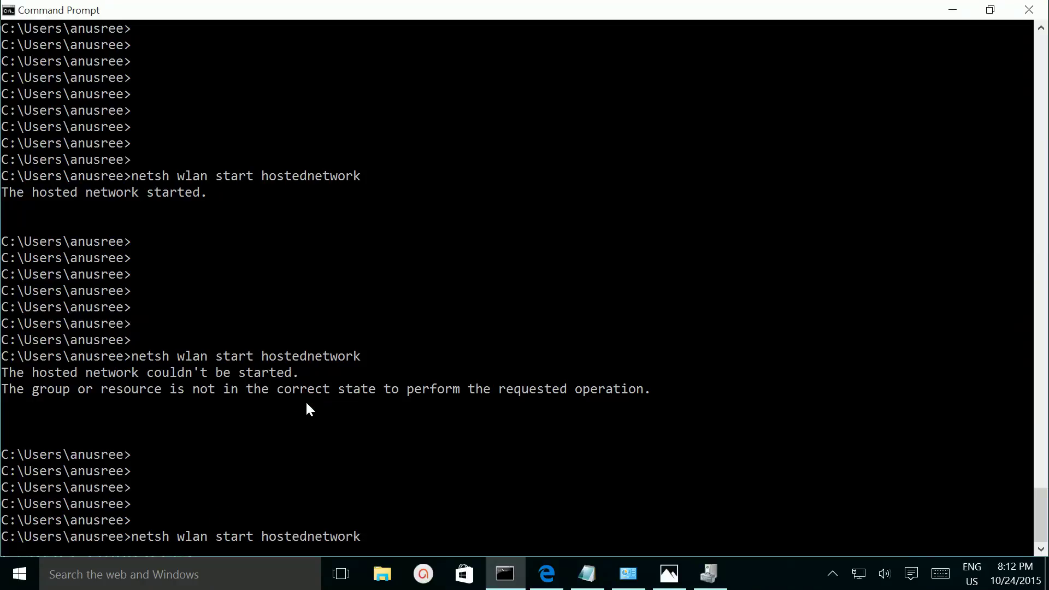
{"action": "key", "text": "Return"}
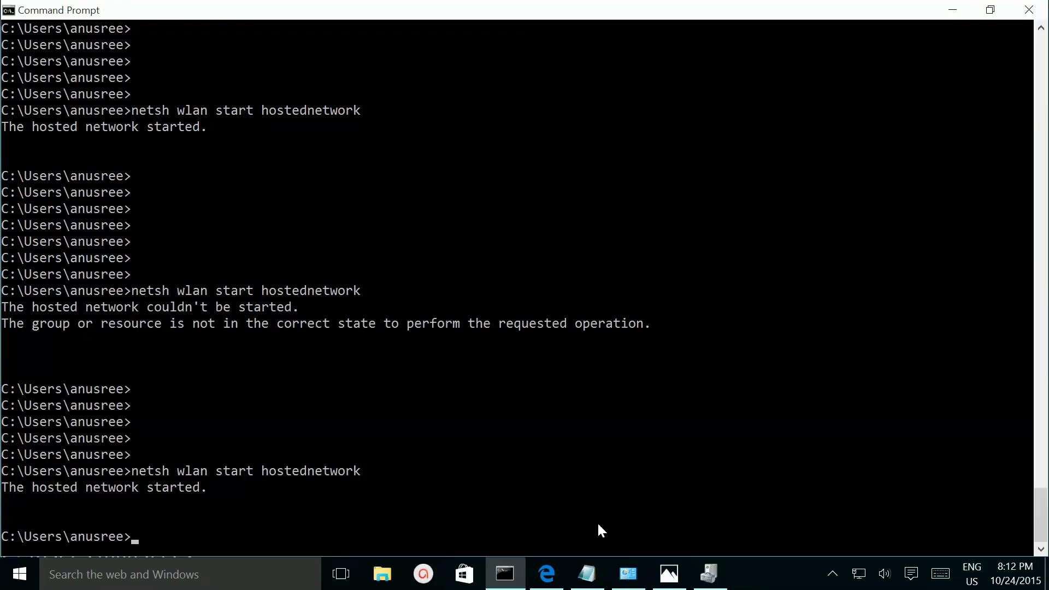
{"action": "left_click", "coordinate": [628, 574]}
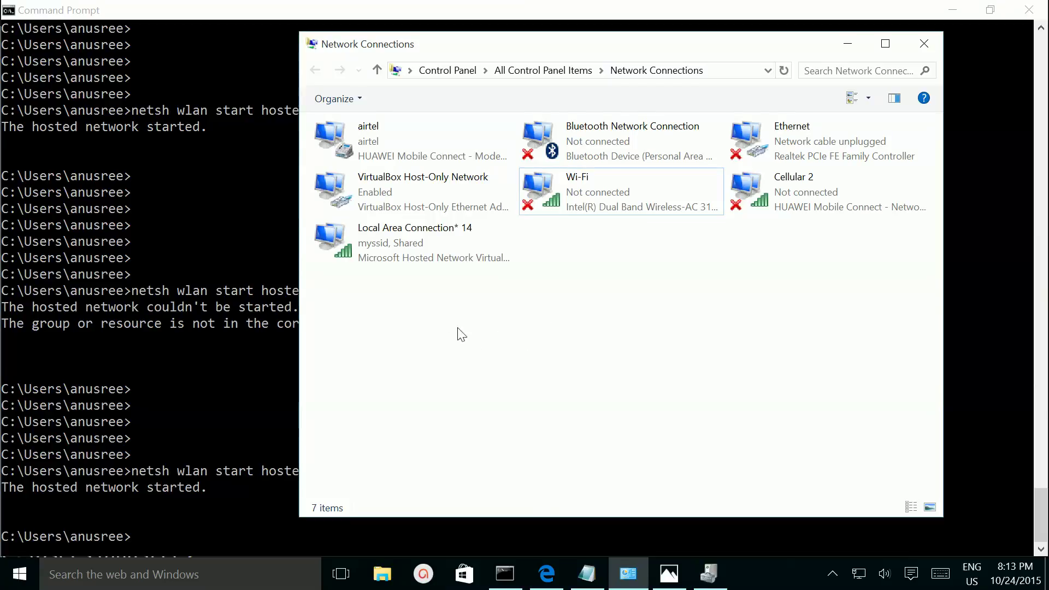
{"action": "left_click", "coordinate": [187, 345]}
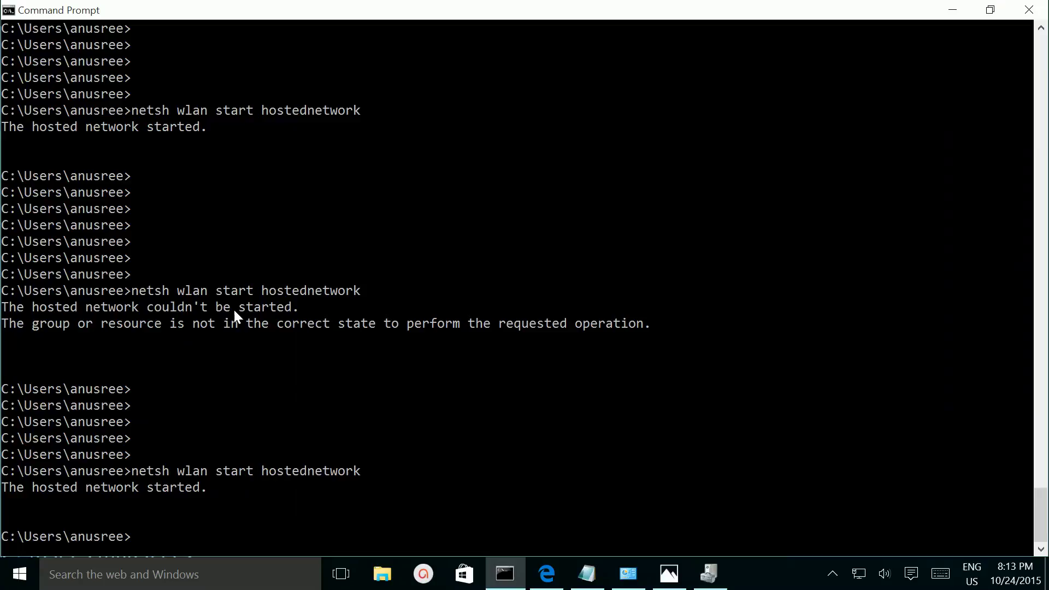